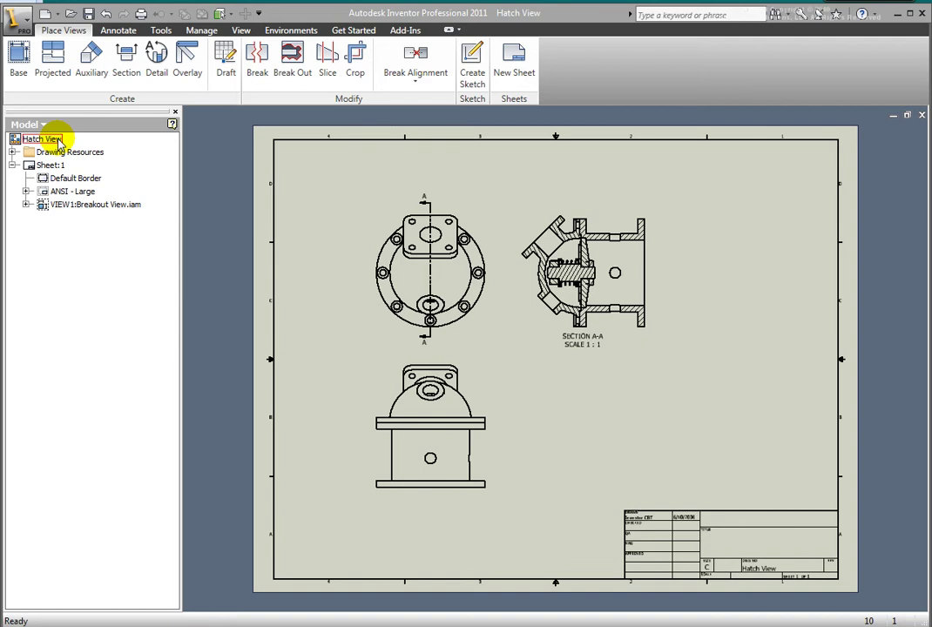
Zoom in on the circular top view of the valve body and pan it to the centre
{"action": "left_click", "coordinate": [380, 207]}
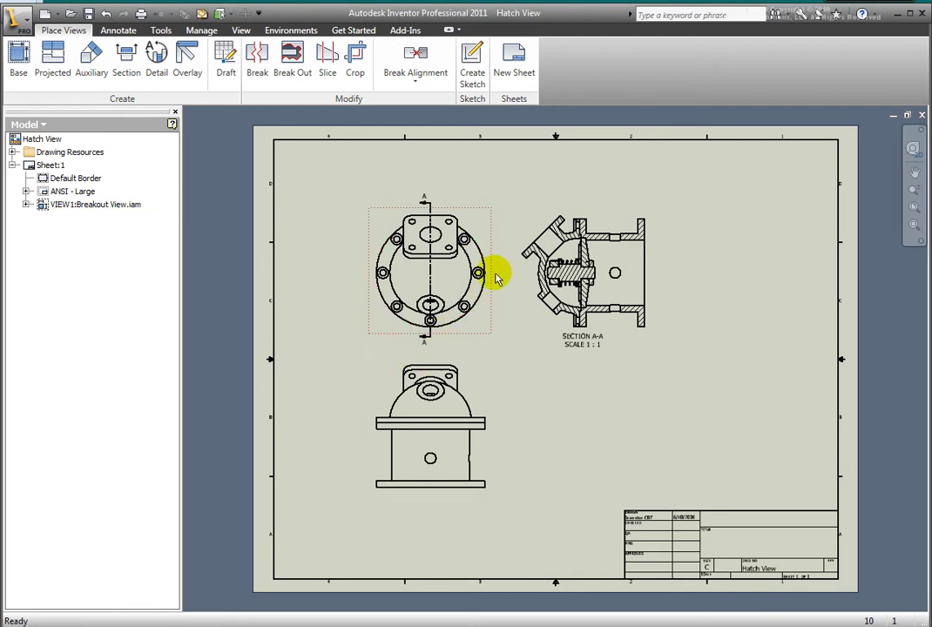
{"action": "scroll", "coordinate": [497, 274], "scroll_direction": "up", "scroll_amount": 3}
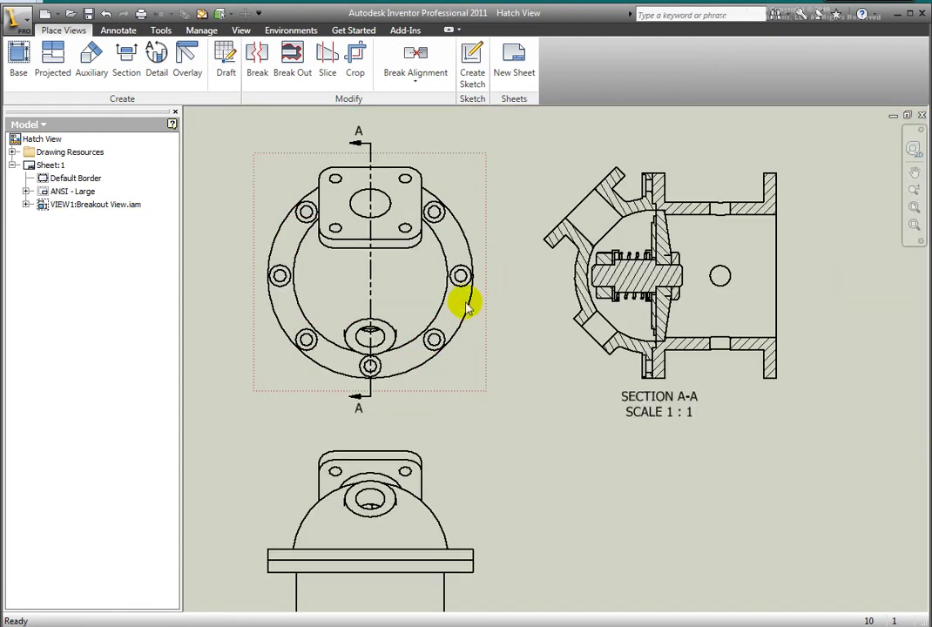
{"action": "key", "text": "F2"}
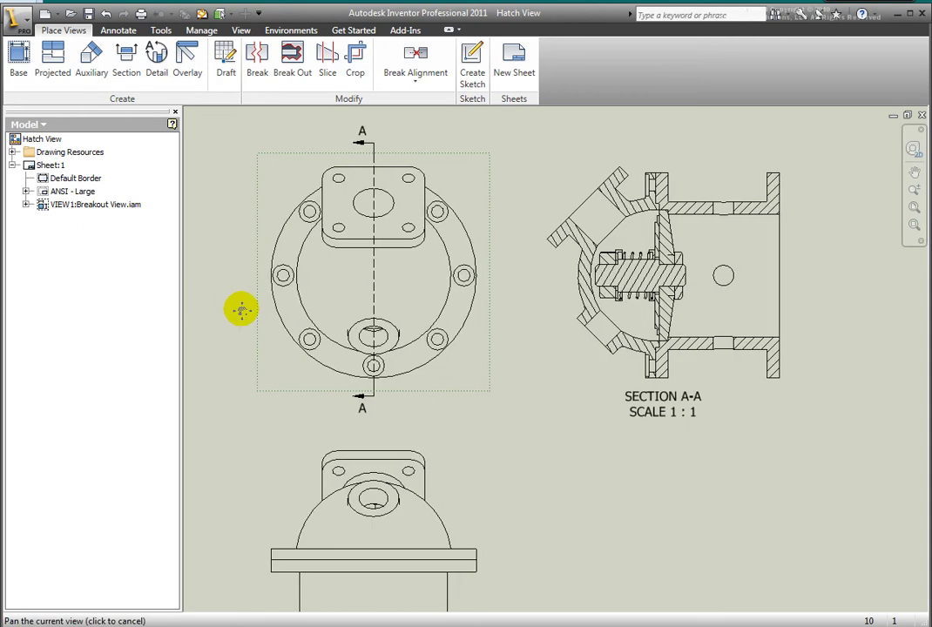
{"action": "mouse_move", "coordinate": [241, 309]}
{"action": "left_mouse_down"}
{"action": "mouse_move", "coordinate": [345, 322]}
{"action": "mouse_move", "coordinate": [419, 316]}
{"action": "left_mouse_up"}
{"action": "key", "text": "Escape"}
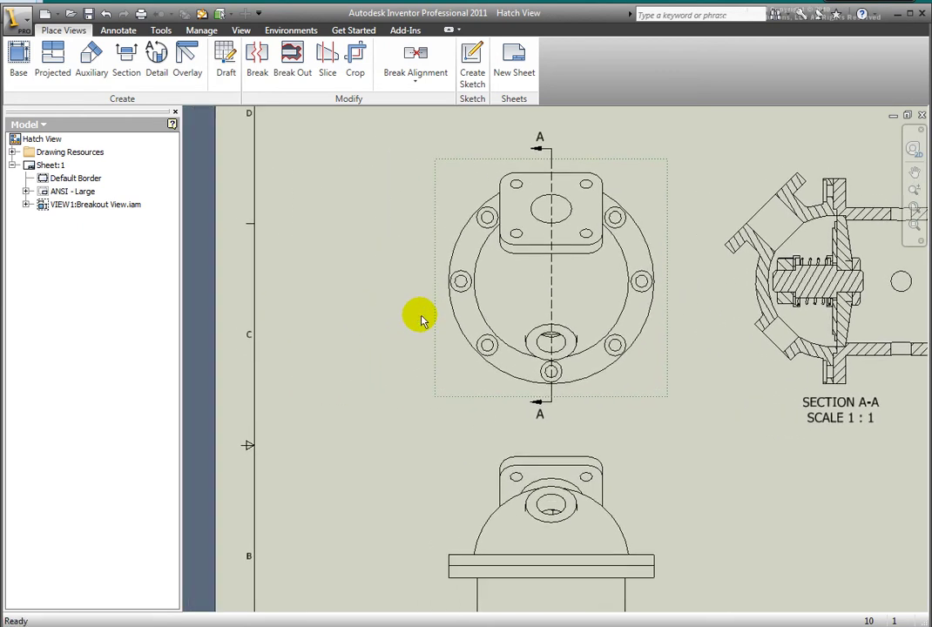
On a new sketch on the top view, draw a closed four-point spline around the flange
{"action": "left_click", "coordinate": [453, 192]}
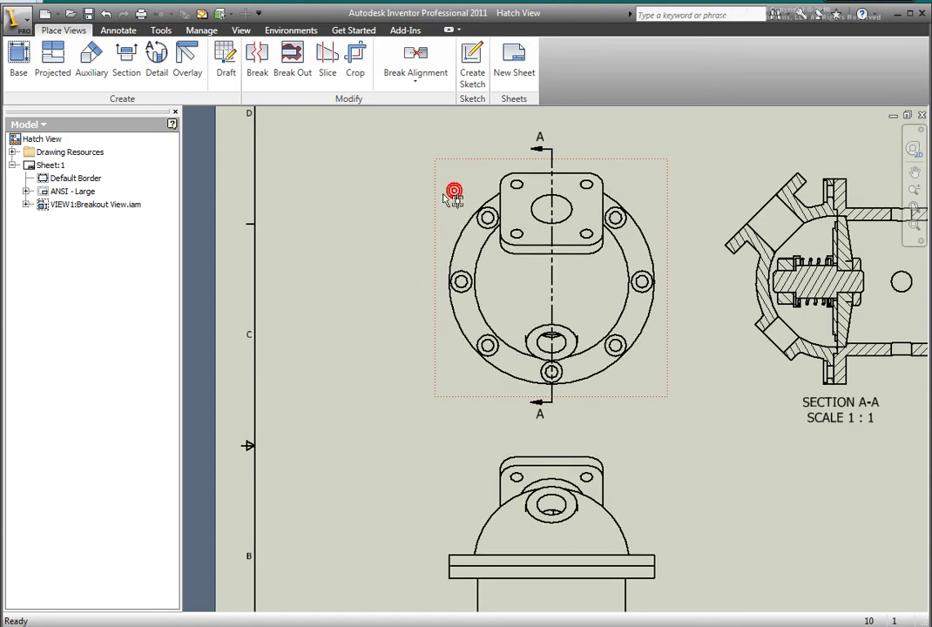
{"action": "left_click", "coordinate": [470, 61]}
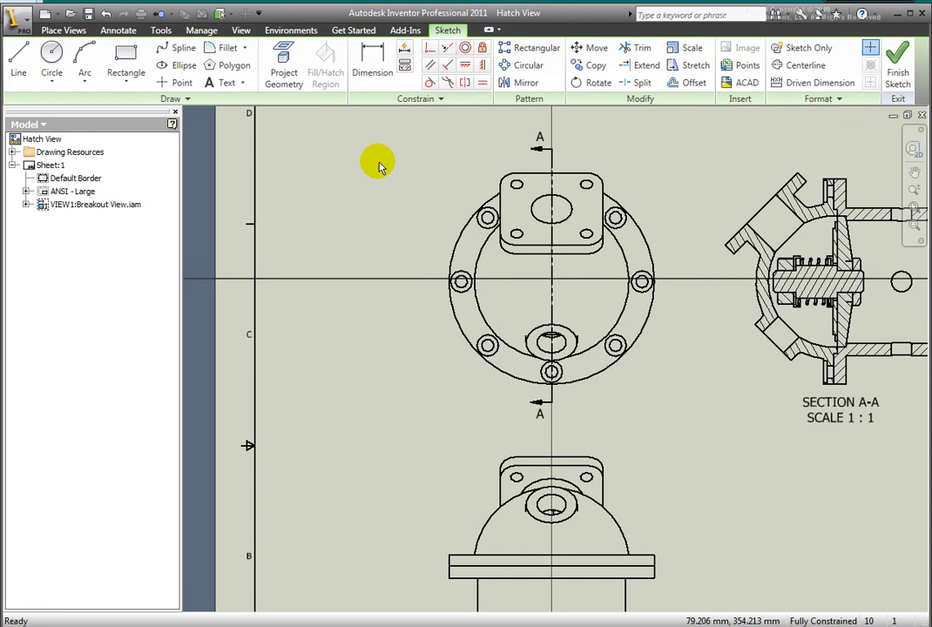
{"action": "left_click", "coordinate": [178, 48]}
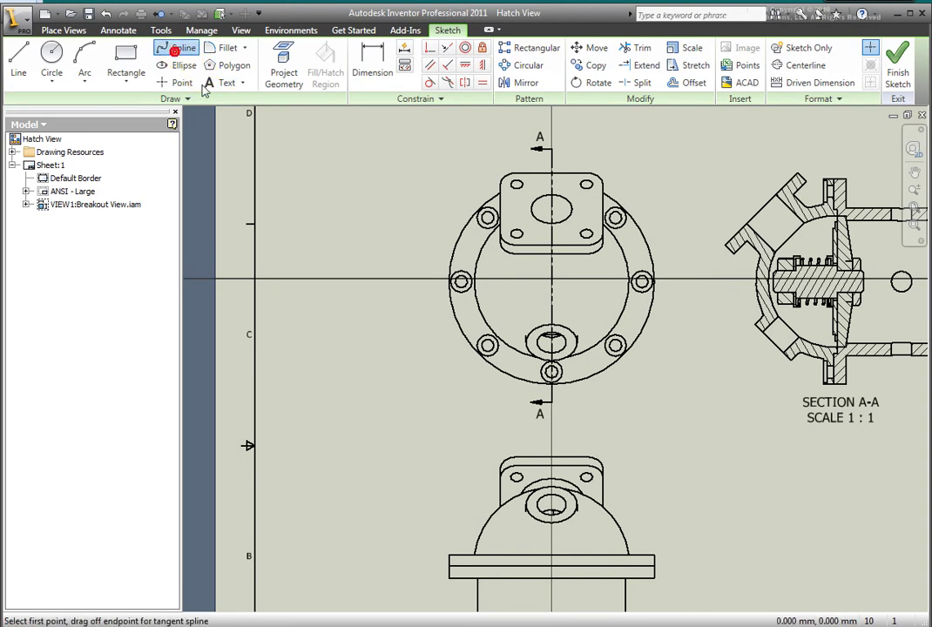
{"action": "left_click", "coordinate": [421, 277]}
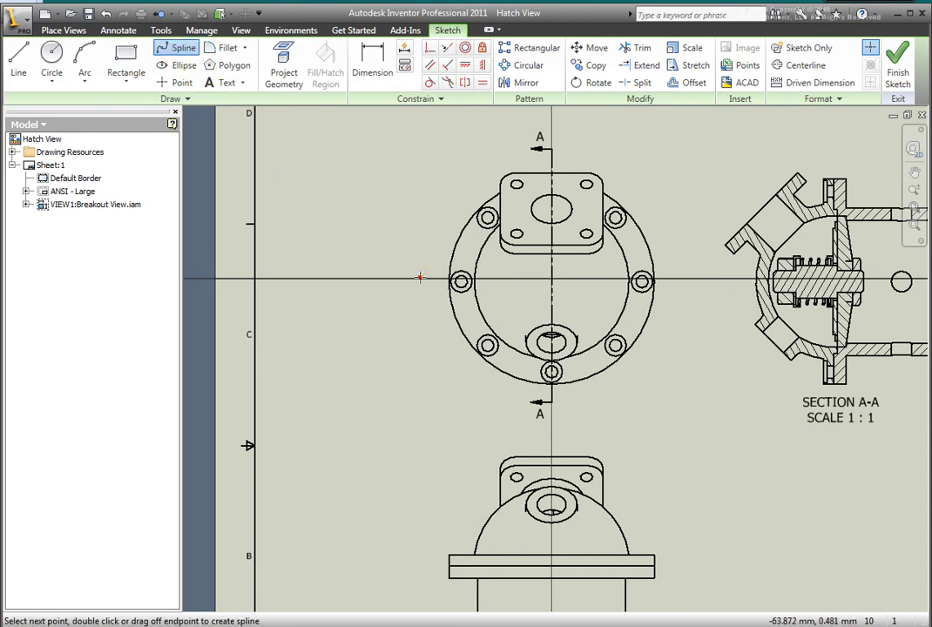
{"action": "left_click", "coordinate": [547, 413]}
{"action": "left_click", "coordinate": [677, 277]}
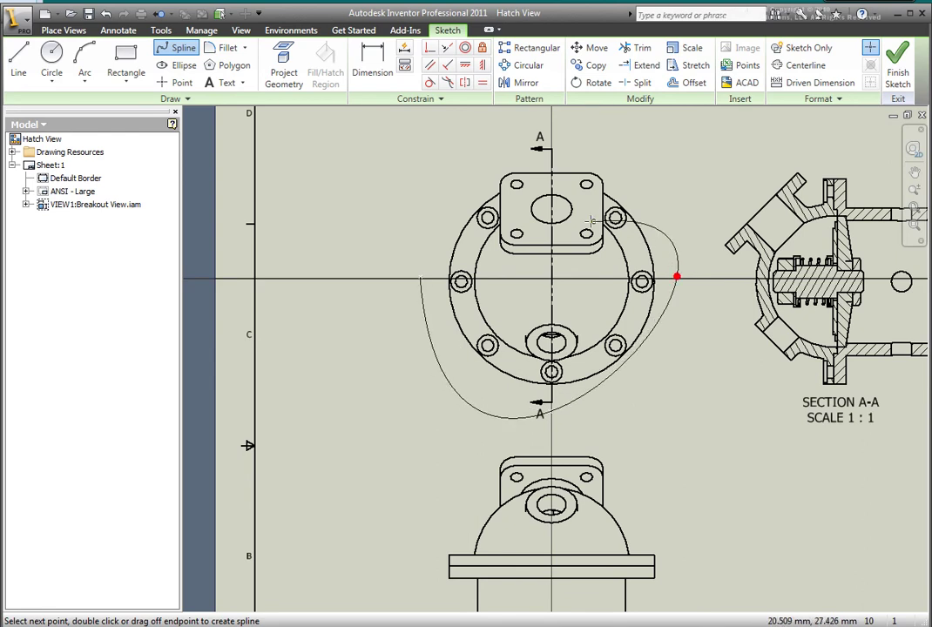
{"action": "left_click", "coordinate": [551, 209]}
{"action": "left_click", "coordinate": [420, 277]}
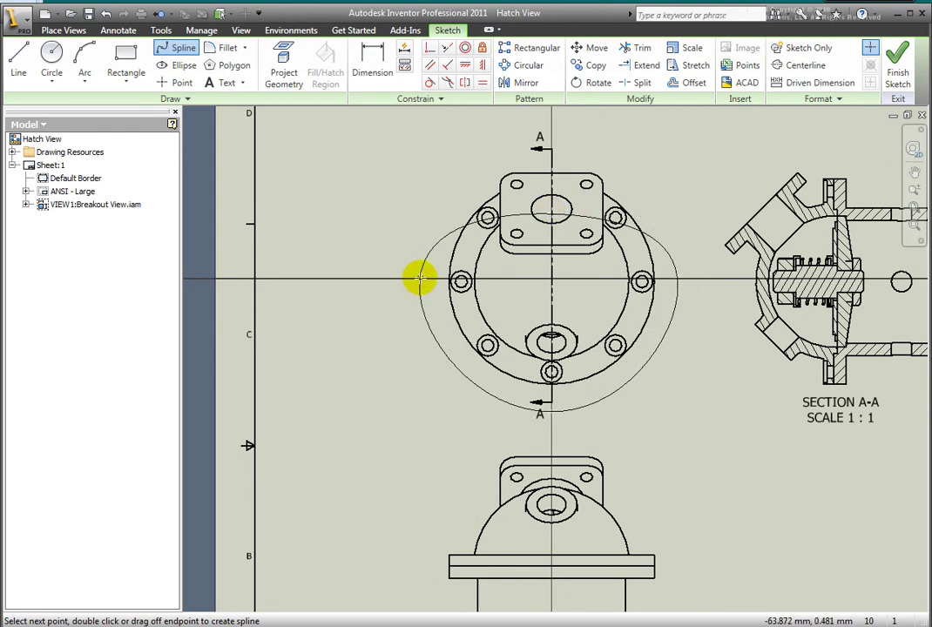
{"action": "right_click", "coordinate": [308, 237]}
{"action": "left_click", "coordinate": [337, 241]}
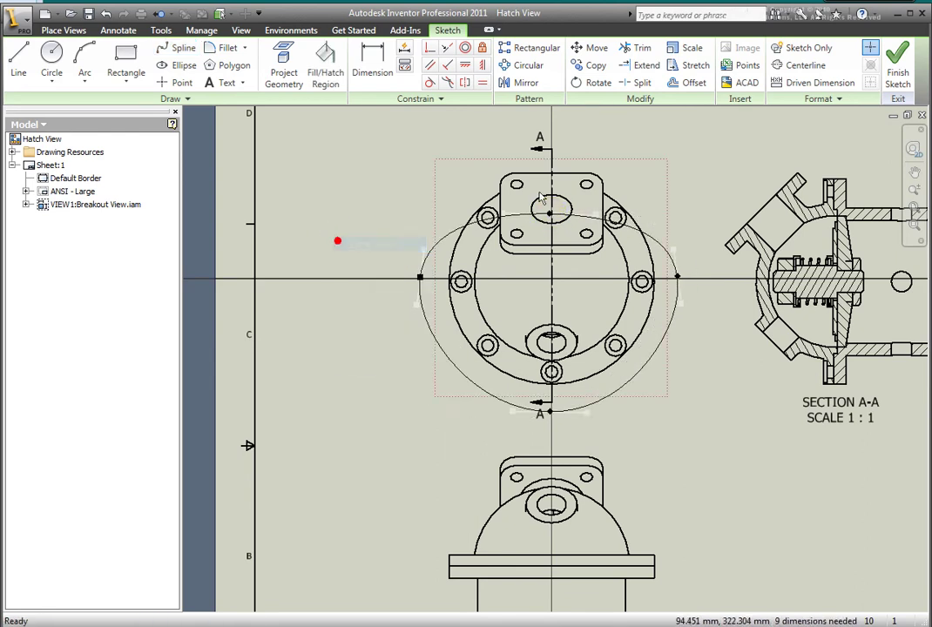
Finish the sketch and break out the top view to the front view's flange edge, sectioning all parts
{"action": "left_click", "coordinate": [897, 65]}
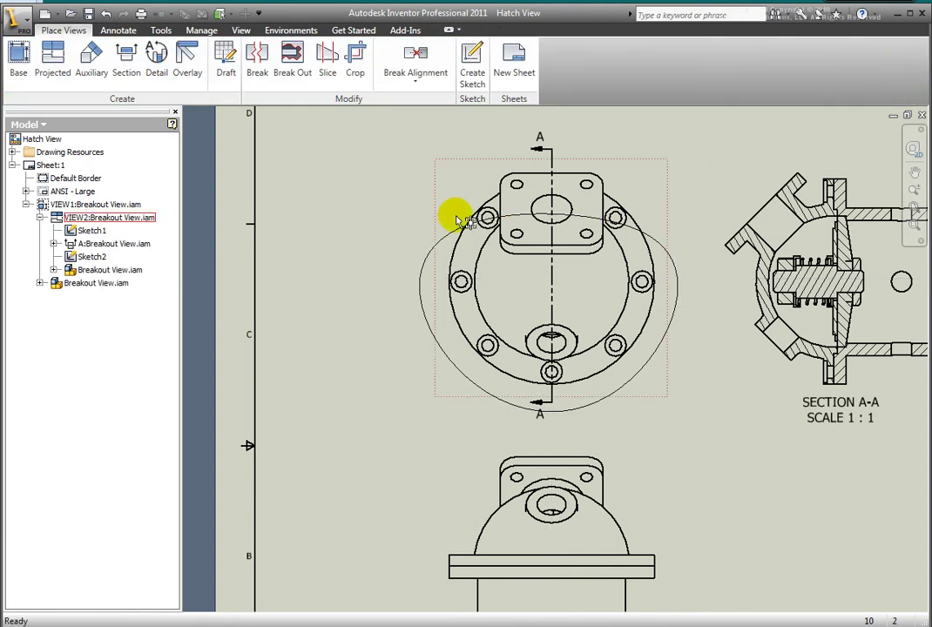
{"action": "left_click", "coordinate": [293, 54]}
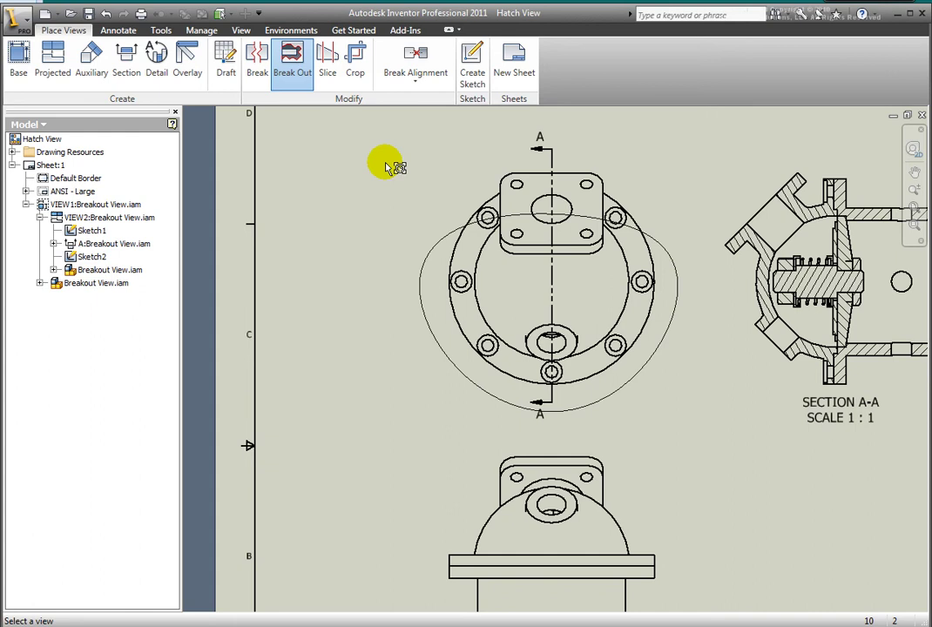
{"action": "left_click", "coordinate": [449, 210]}
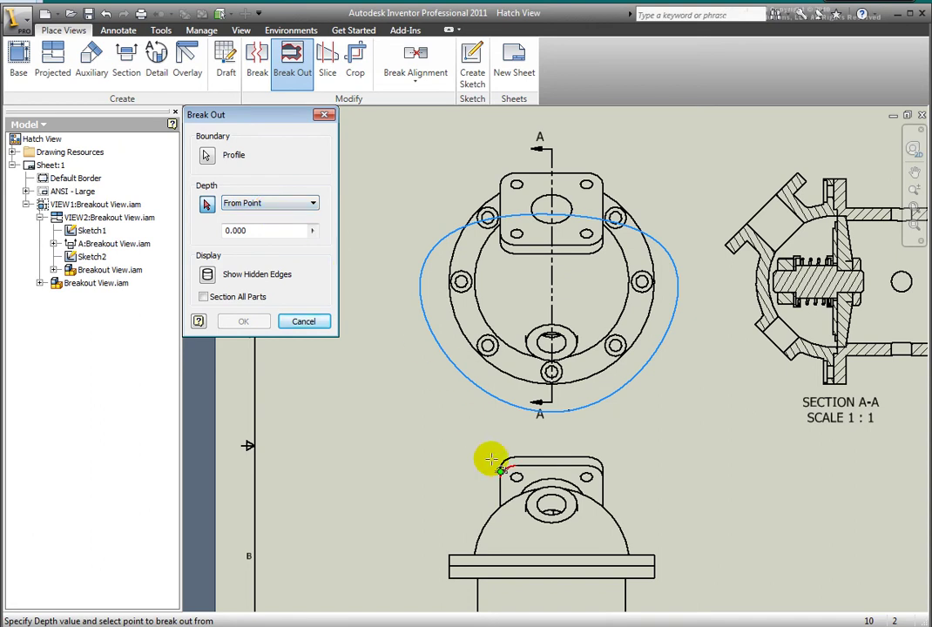
{"action": "left_click", "coordinate": [551, 566]}
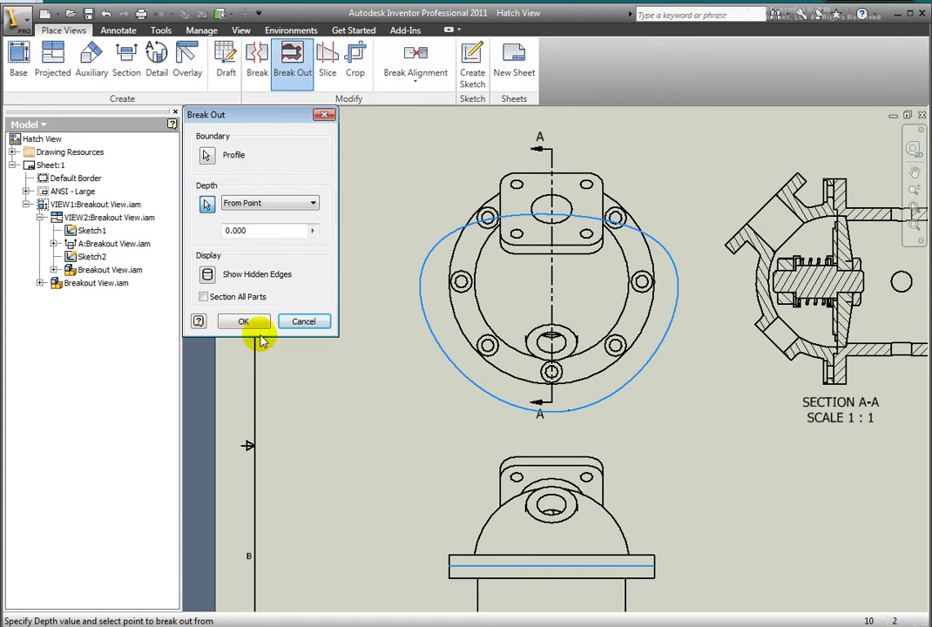
{"action": "left_click", "coordinate": [204, 297]}
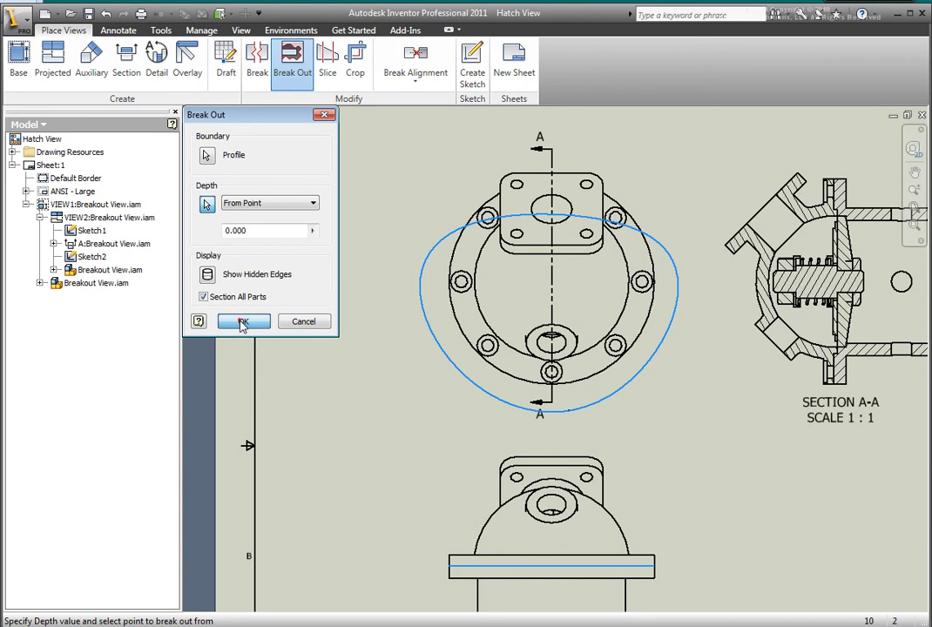
{"action": "left_click", "coordinate": [243, 322]}
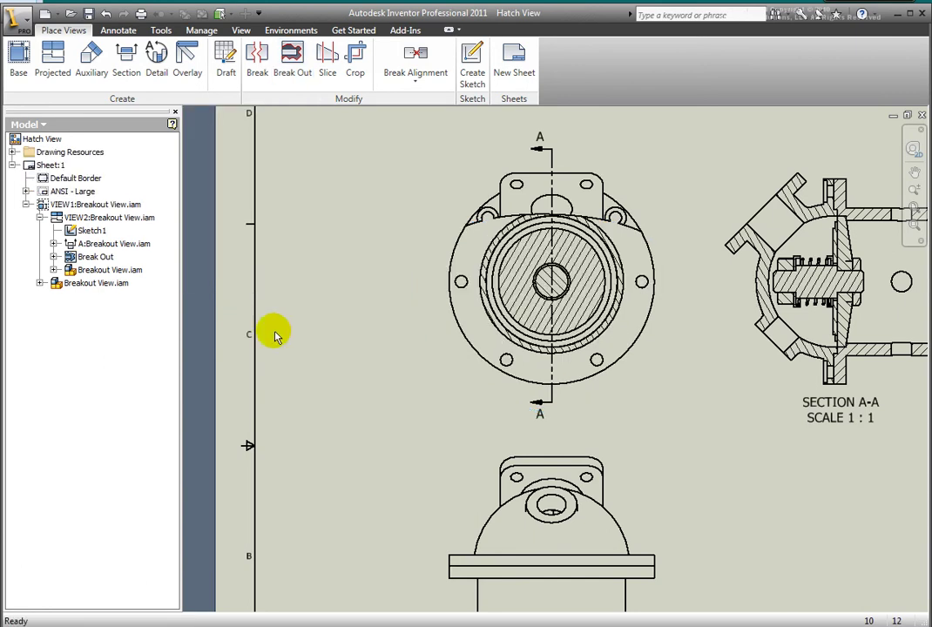
{"action": "scroll", "coordinate": [685, 224], "scroll_direction": "up", "scroll_amount": 3}
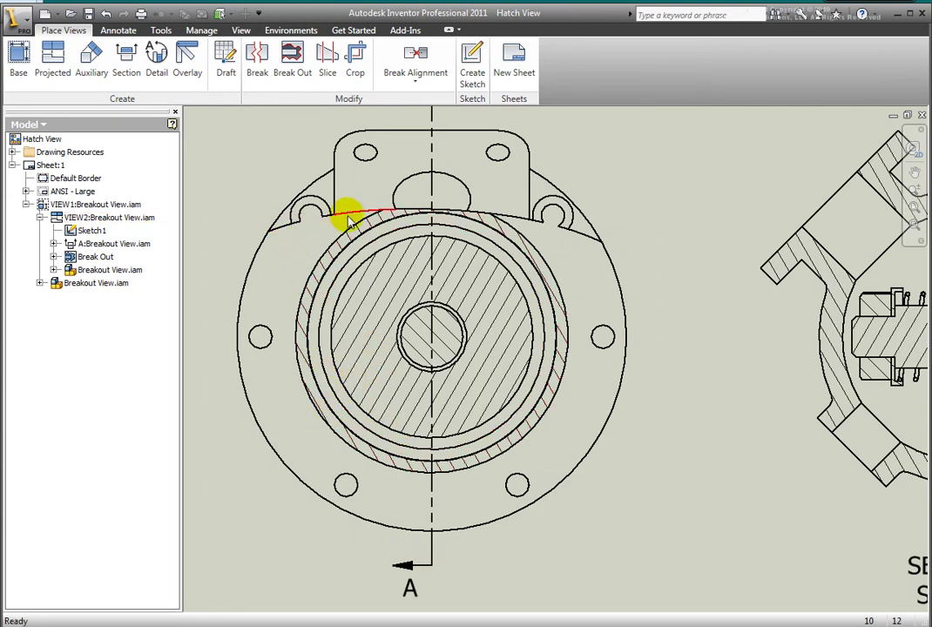
{"action": "left_click", "coordinate": [431, 210]}
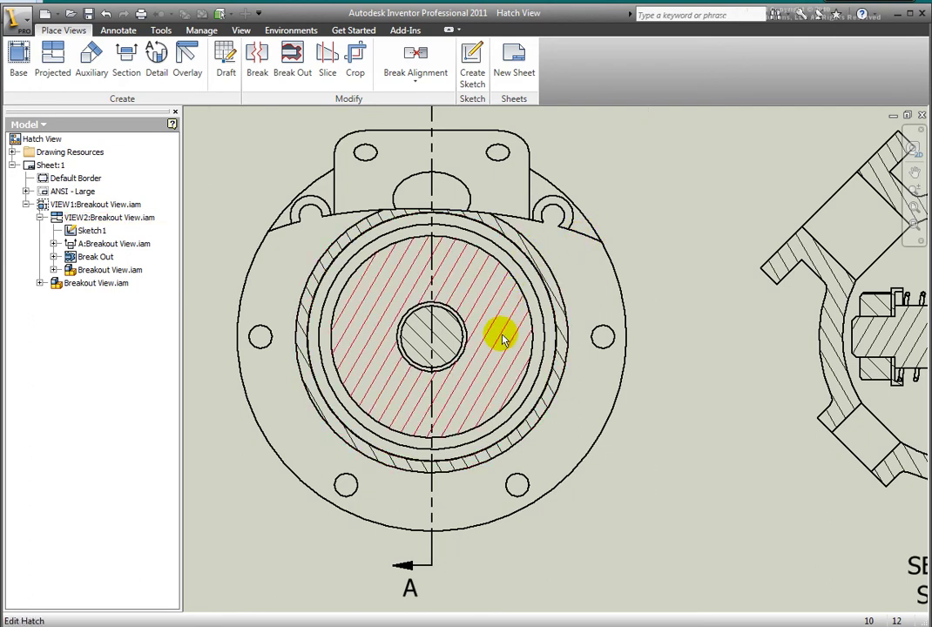
{"action": "right_click", "coordinate": [393, 466]}
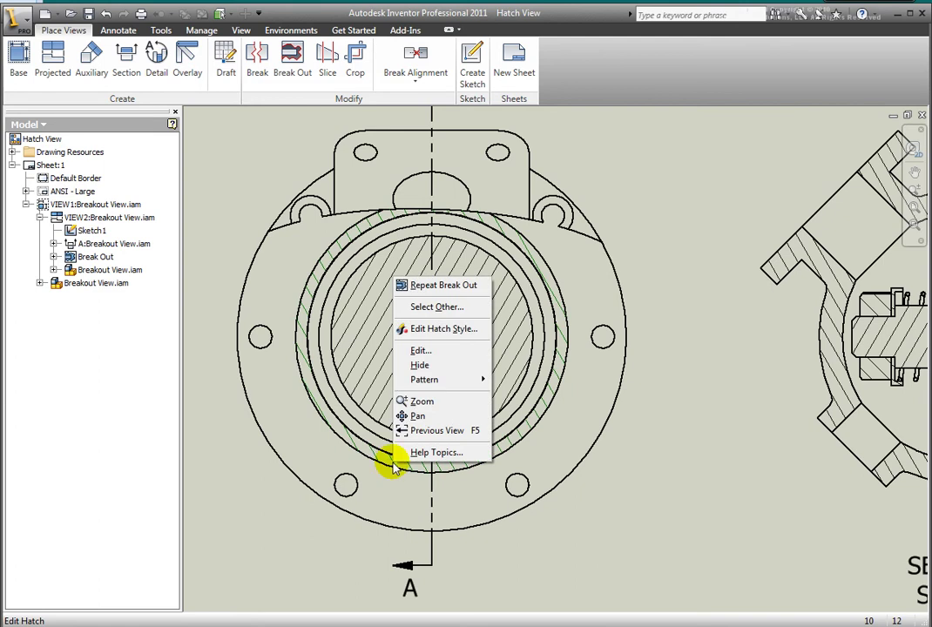
{"action": "left_click", "coordinate": [419, 353]}
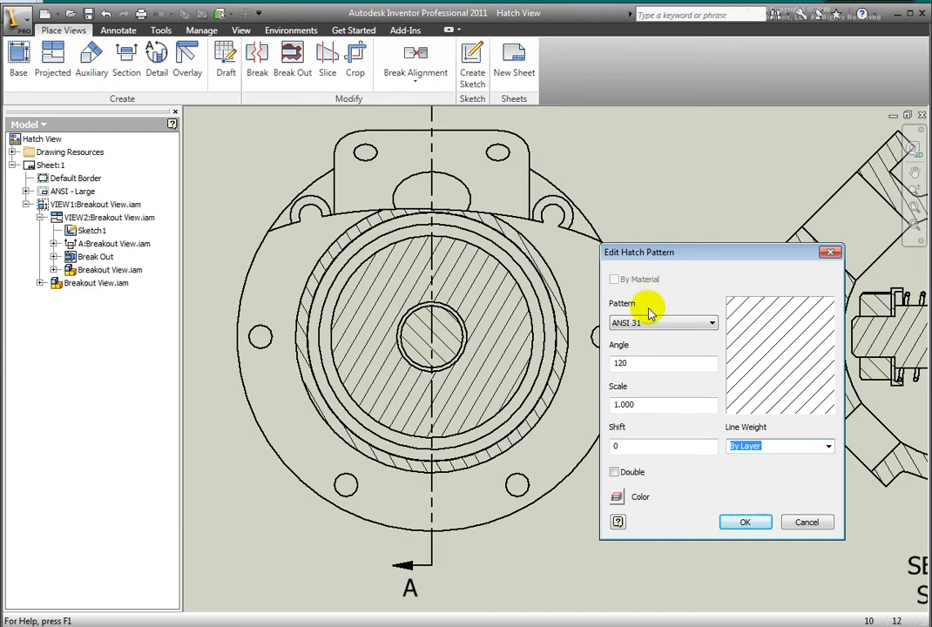
{"action": "left_click", "coordinate": [805, 523]}
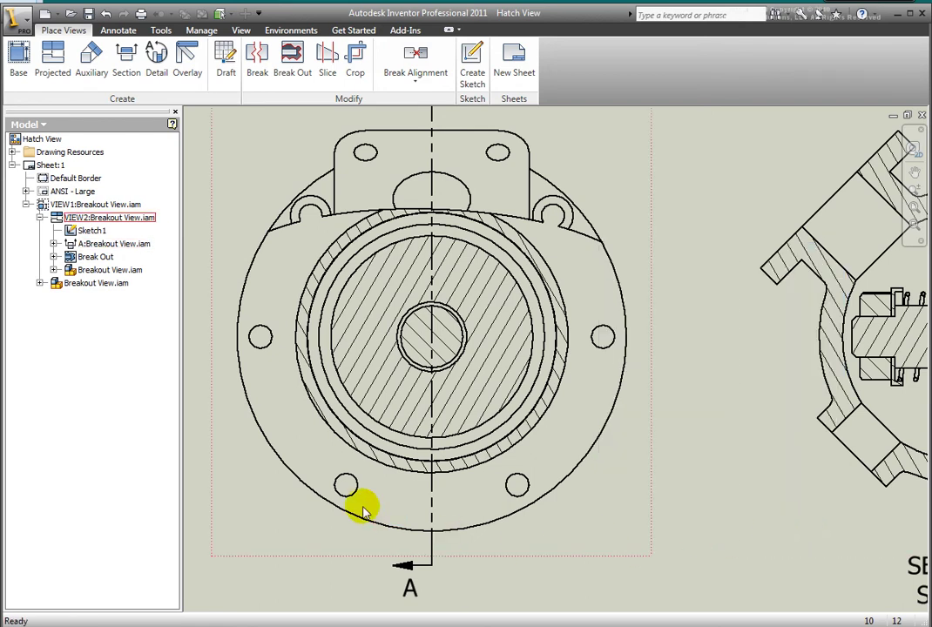
In the Style and Standard Editor, show Default Standard (ANSI-mm)'s Material Hatch Pattern Defaults tab
{"action": "right_click", "coordinate": [364, 379]}
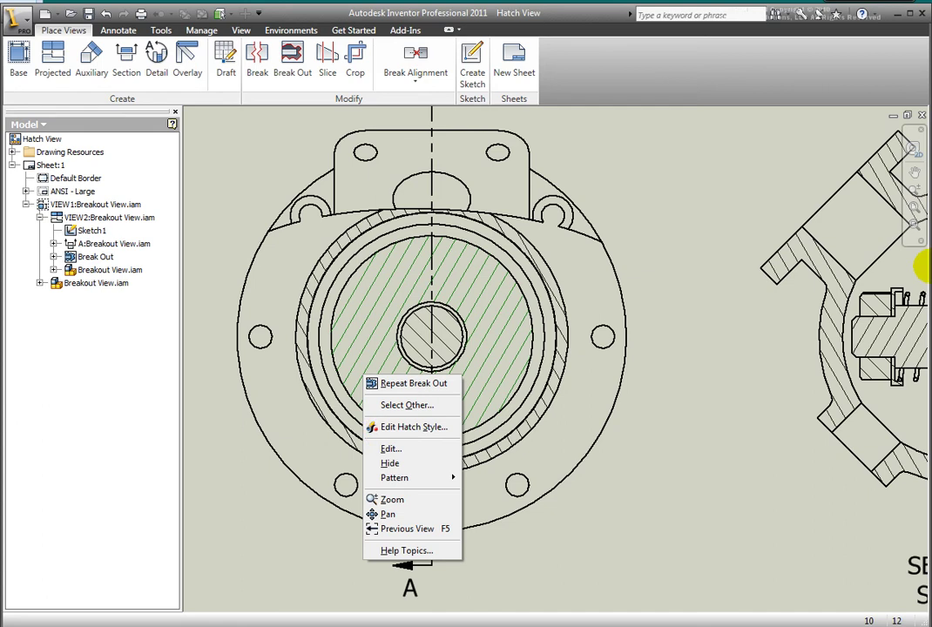
{"action": "key", "text": "Escape"}
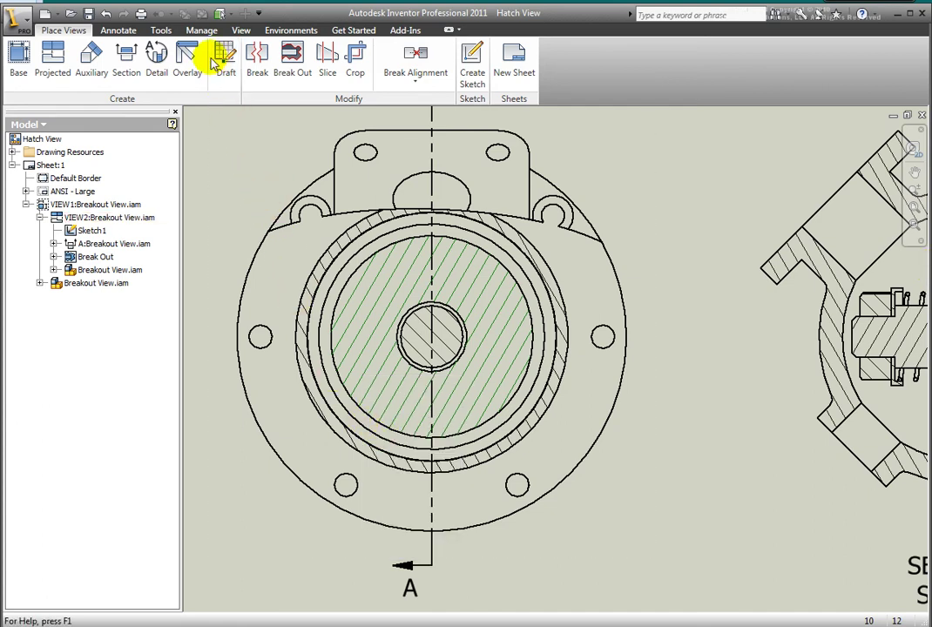
{"action": "left_click", "coordinate": [200, 30]}
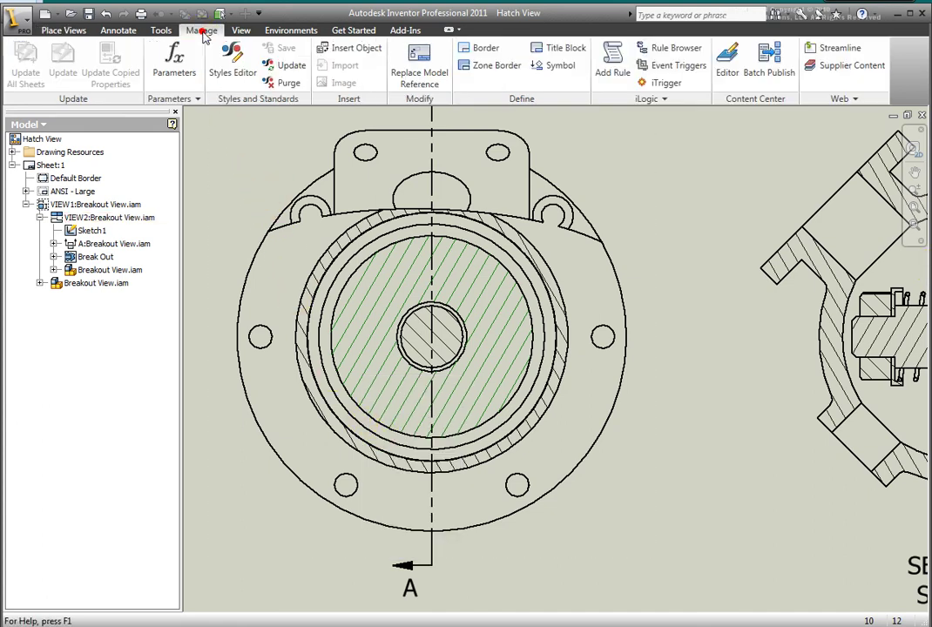
{"action": "left_click", "coordinate": [230, 69]}
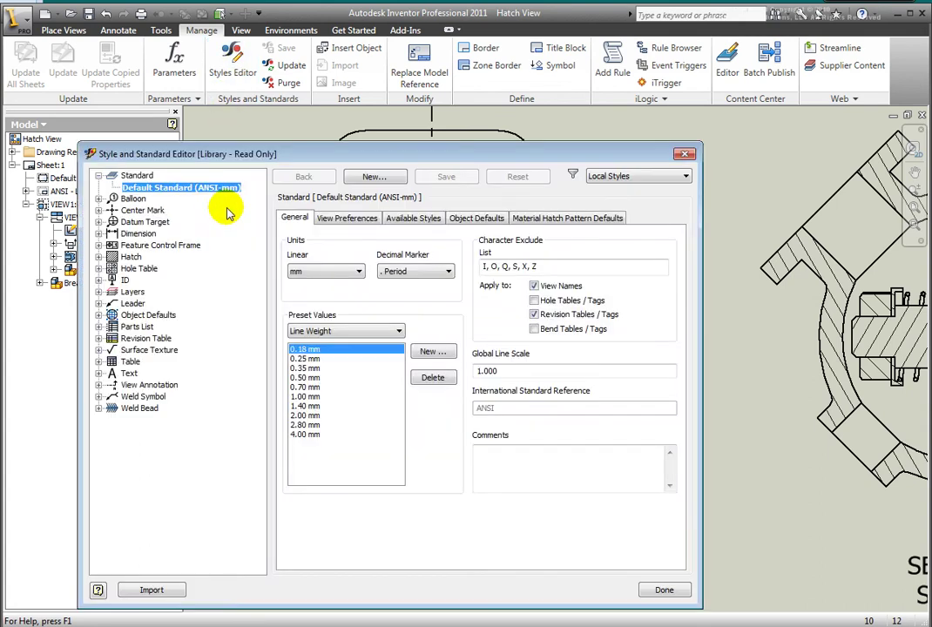
{"action": "left_click", "coordinate": [99, 176]}
{"action": "left_click", "coordinate": [99, 176]}
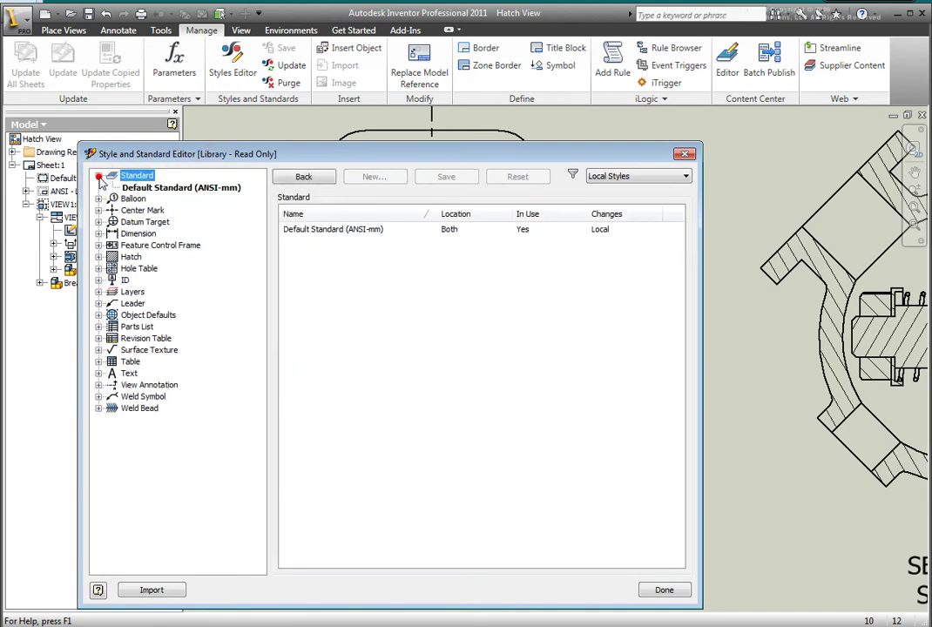
{"action": "left_click", "coordinate": [155, 190]}
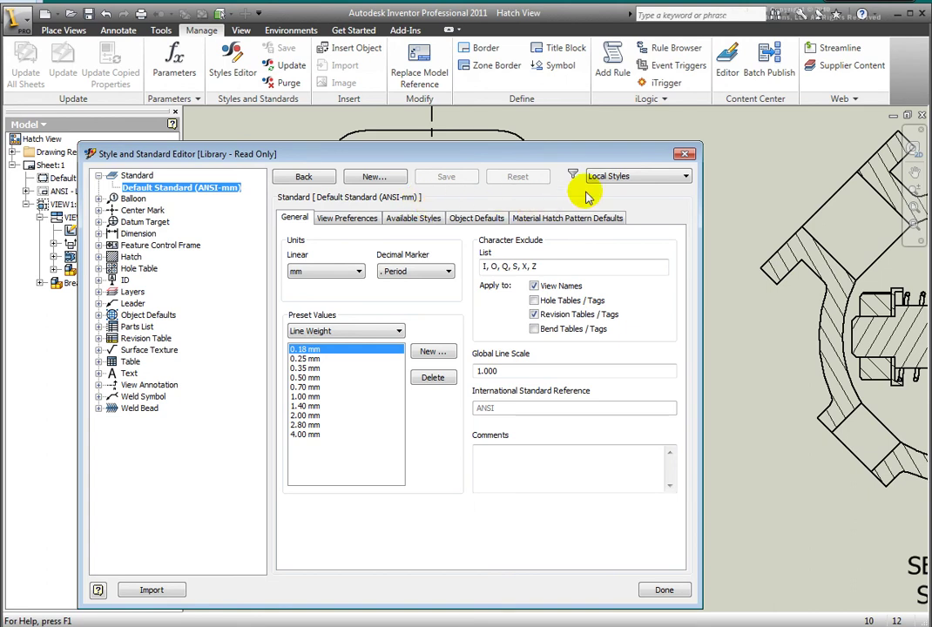
{"action": "left_click", "coordinate": [569, 219]}
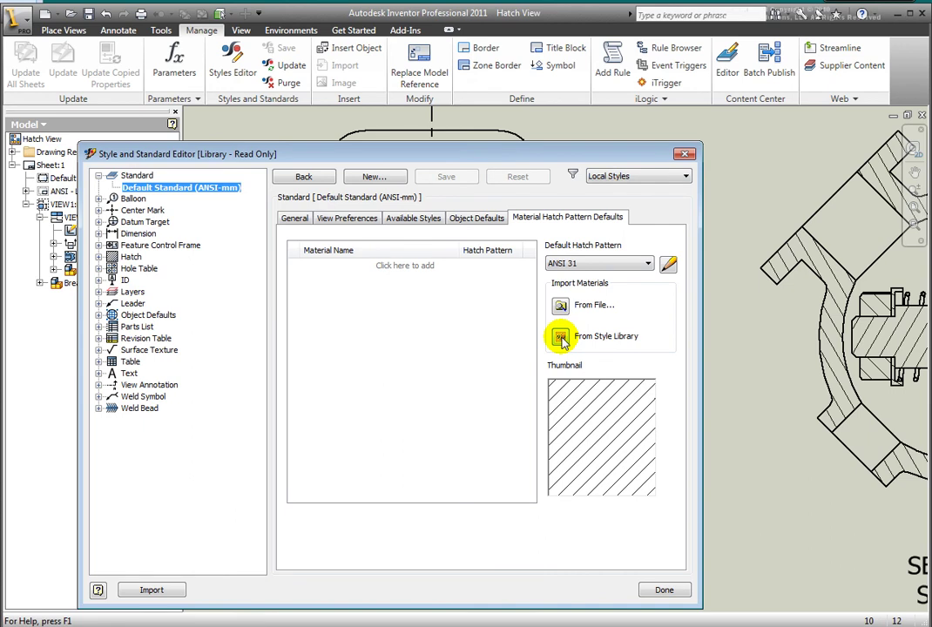
Import the materials from the style library and scroll the Material Name list, all set to ANSI 31
{"action": "left_click", "coordinate": [560, 337]}
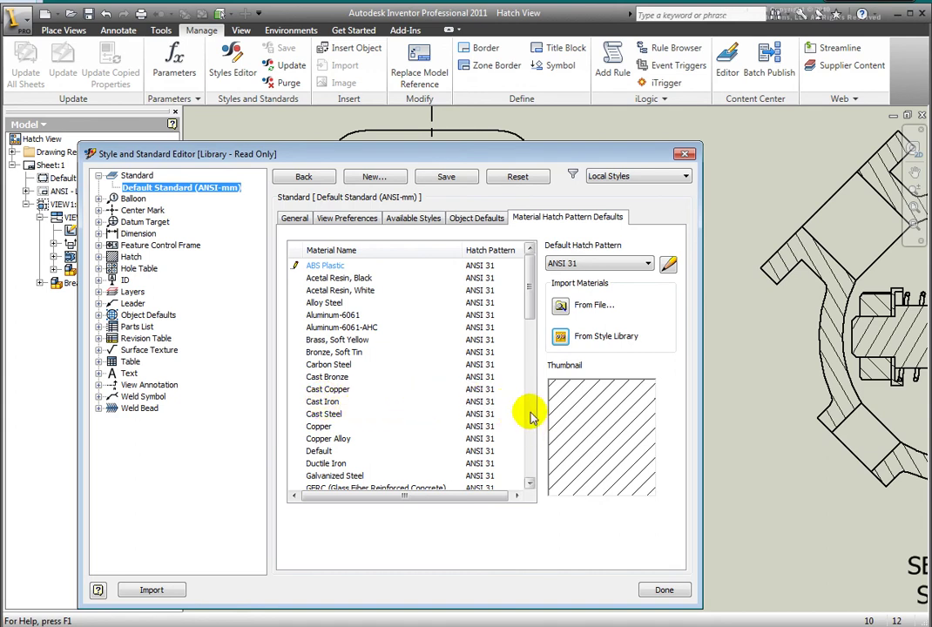
{"action": "left_click_drag", "start_coordinate": [530, 314], "coordinate": [545, 427]}
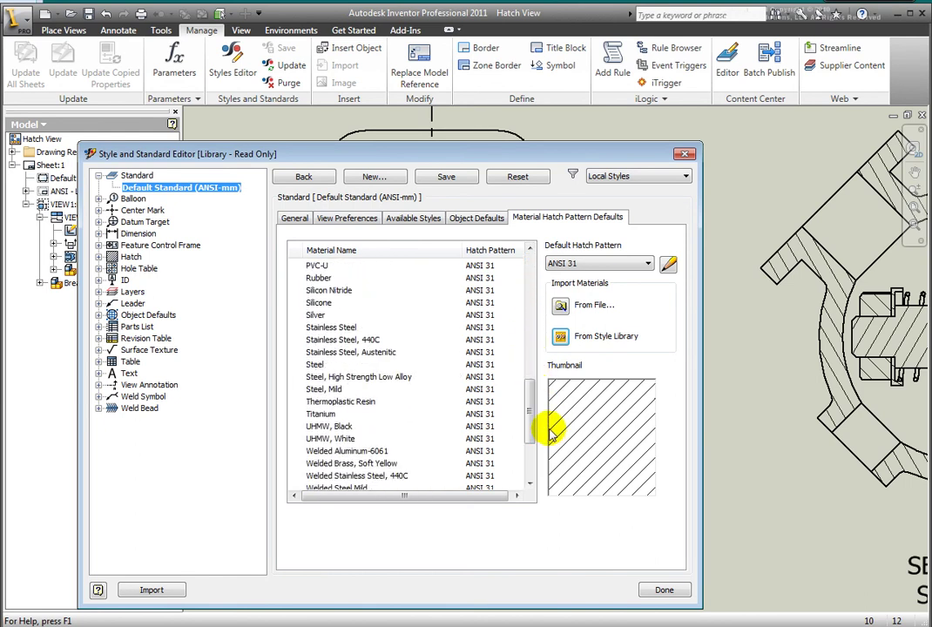
Set the Steel, Mild hatch pattern to ANSI 32
{"action": "left_click", "coordinate": [486, 390]}
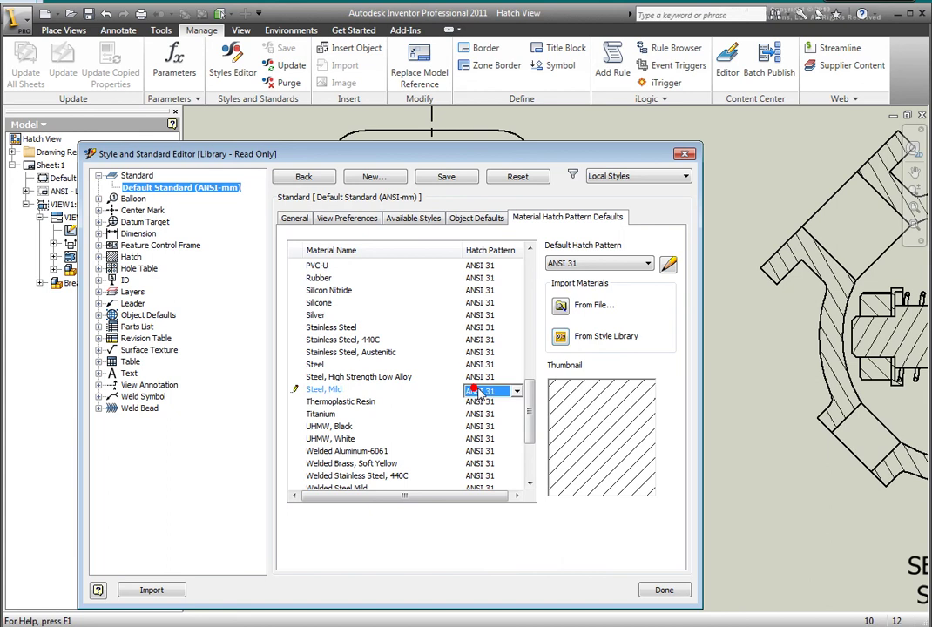
{"action": "left_click", "coordinate": [515, 392]}
{"action": "left_click", "coordinate": [484, 414]}
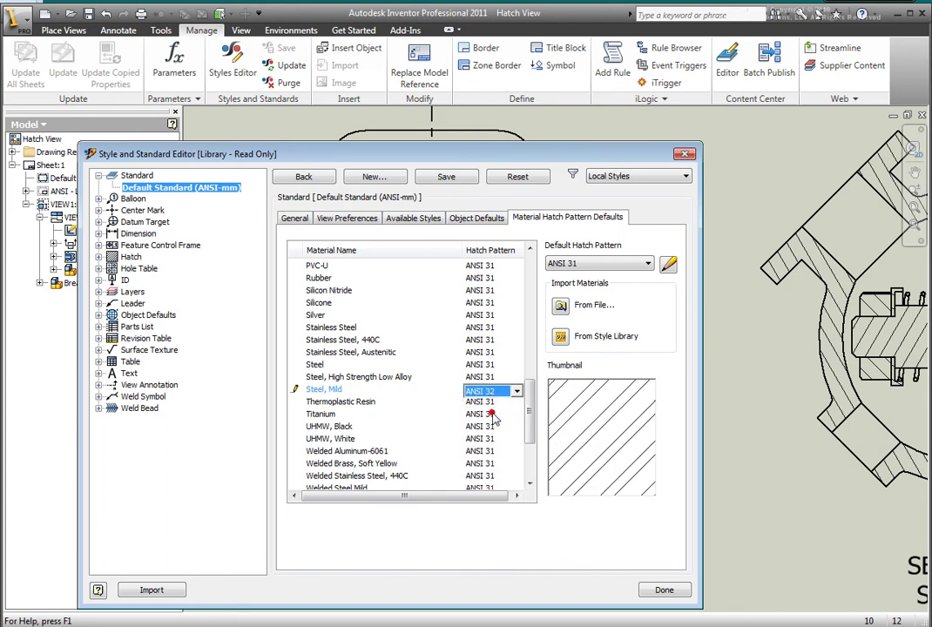
Add CUST01 to the offered hatch patterns and assign it to Stainless Steel
{"action": "left_click", "coordinate": [483, 364]}
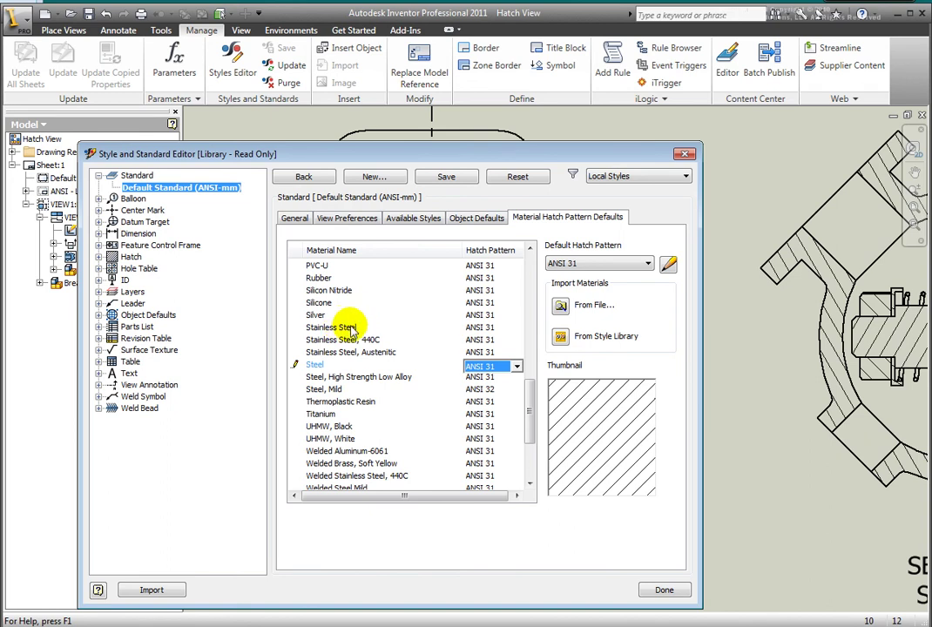
{"action": "left_click", "coordinate": [477, 327]}
{"action": "left_click", "coordinate": [516, 330]}
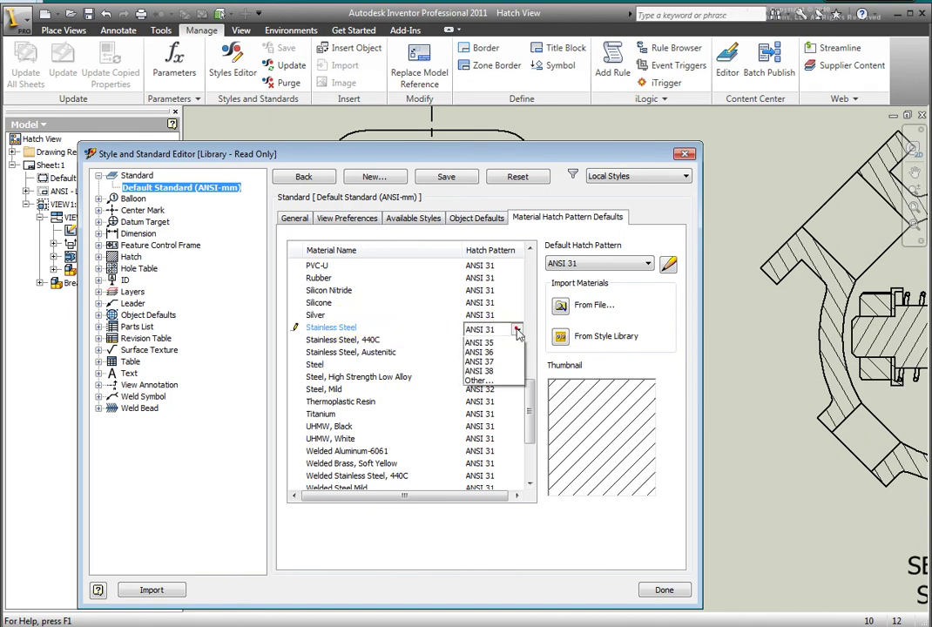
{"action": "left_click", "coordinate": [488, 419]}
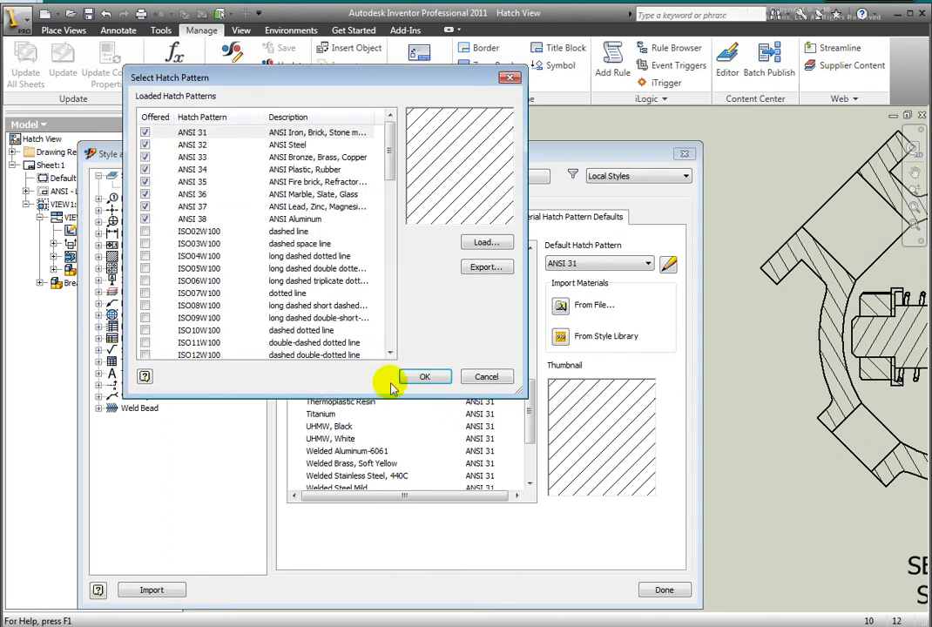
{"action": "scroll", "coordinate": [386, 333], "scroll_direction": "down", "scroll_amount": 6}
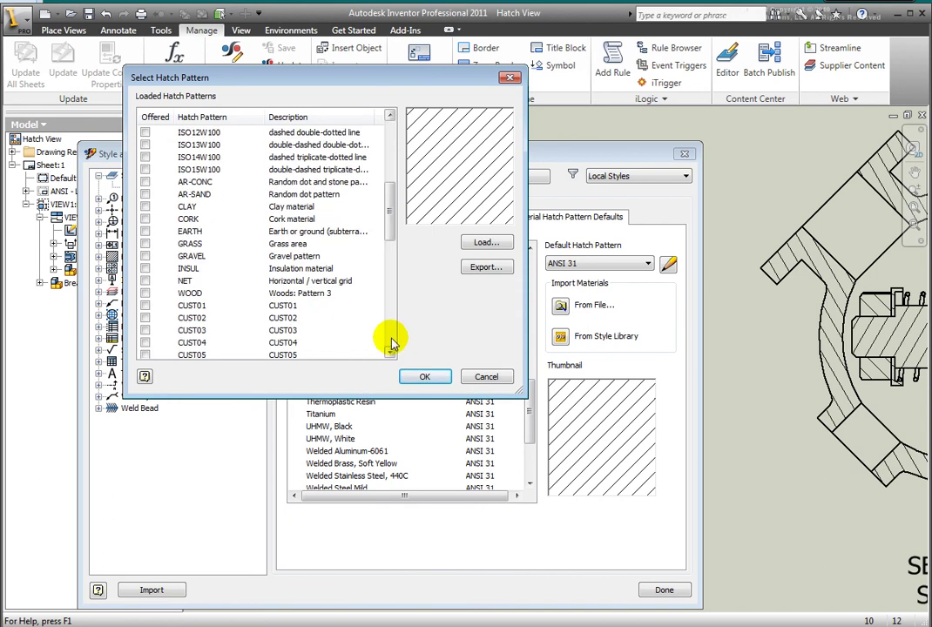
{"action": "left_click", "coordinate": [145, 305]}
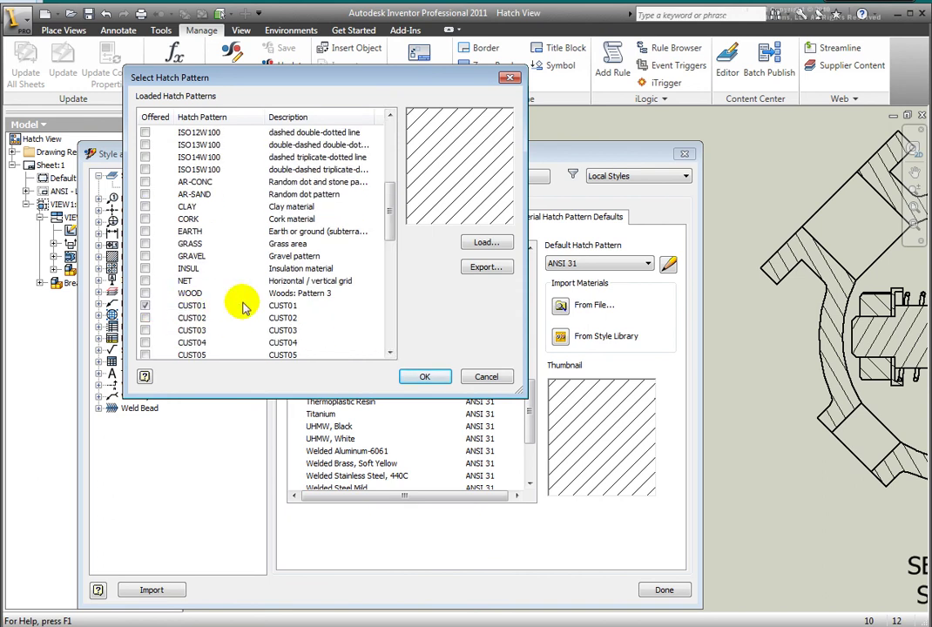
{"action": "left_click", "coordinate": [422, 377]}
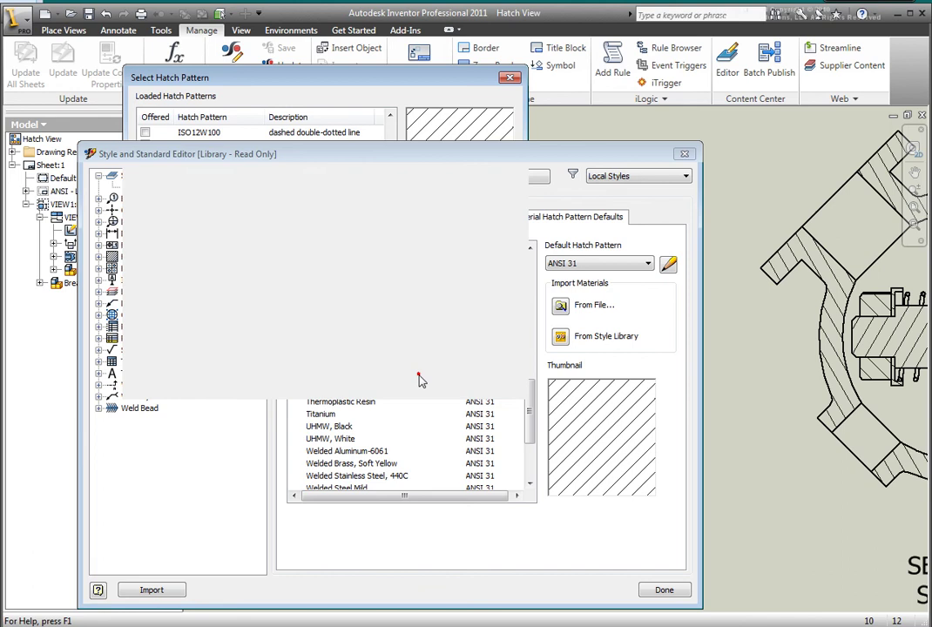
{"action": "left_click", "coordinate": [517, 329]}
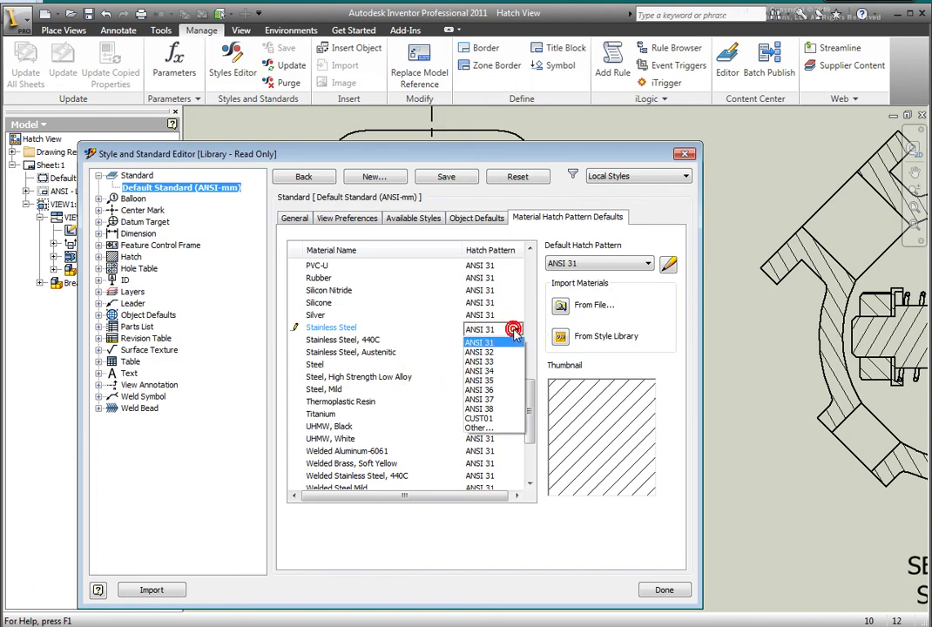
{"action": "left_click", "coordinate": [485, 419]}
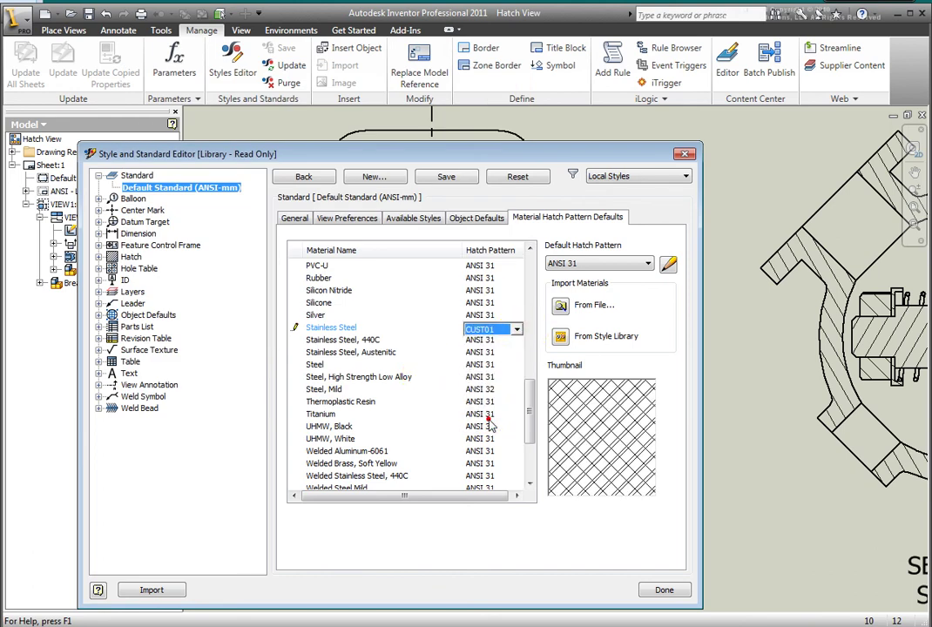
Save the Steel, Mild and Stainless Steel hatch changes to Default Standard (ANSI-mm)
{"action": "left_click", "coordinate": [462, 183]}
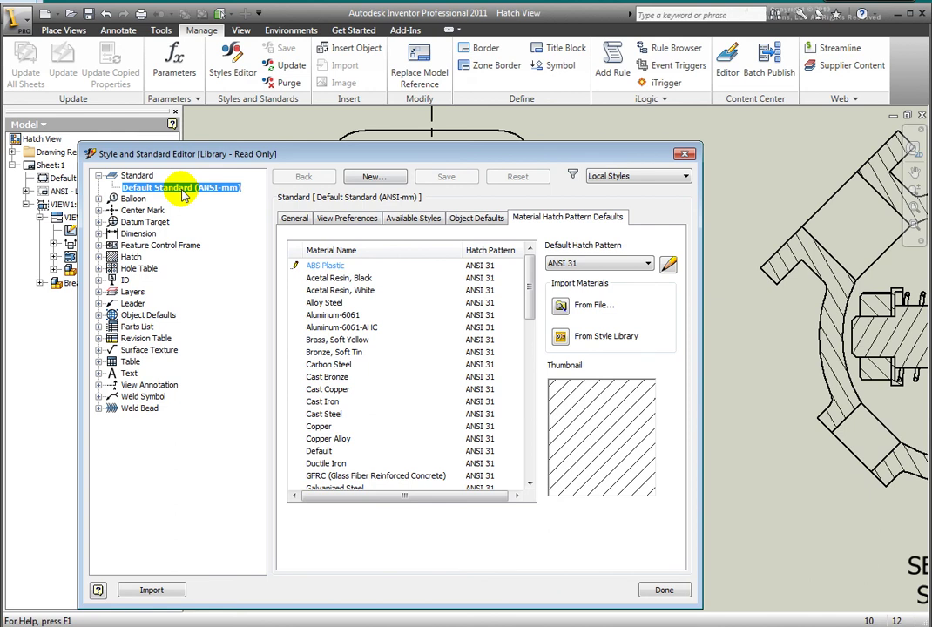
{"action": "right_click", "coordinate": [183, 195]}
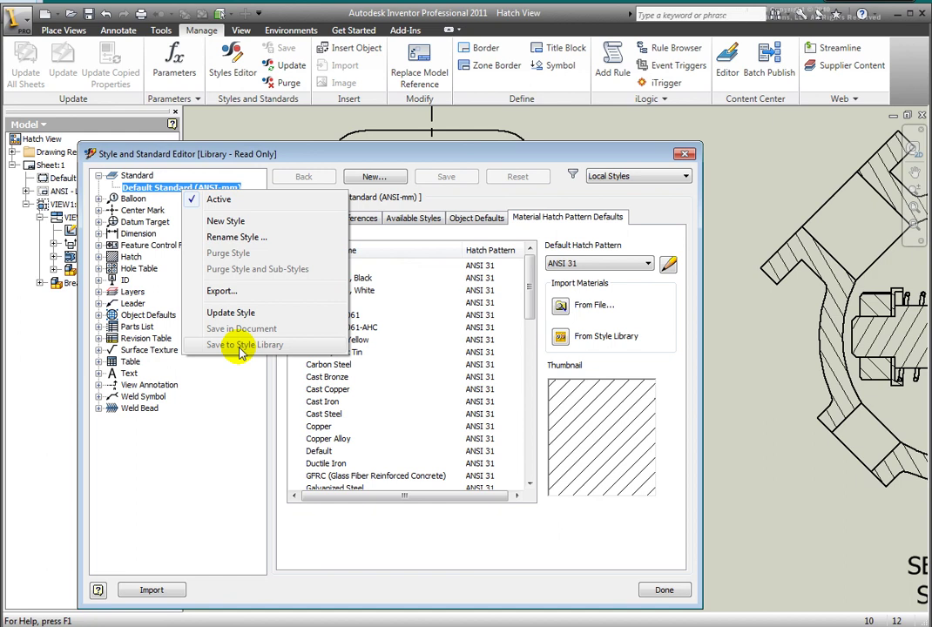
{"action": "key", "text": "Escape"}
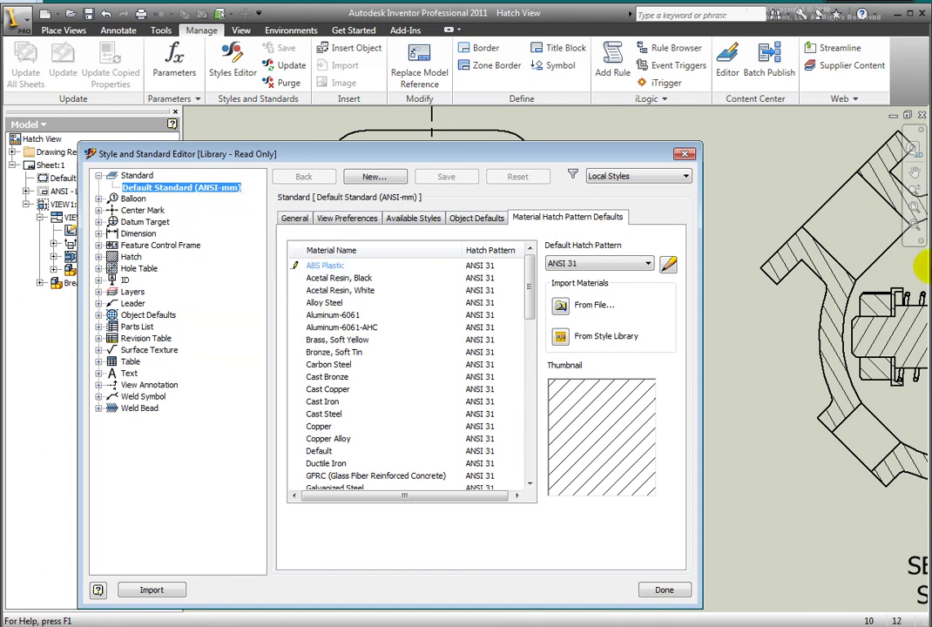
Close the editor, set the break-out hatch pattern to By Material, and zoom to the whole sheet
{"action": "left_click", "coordinate": [679, 596]}
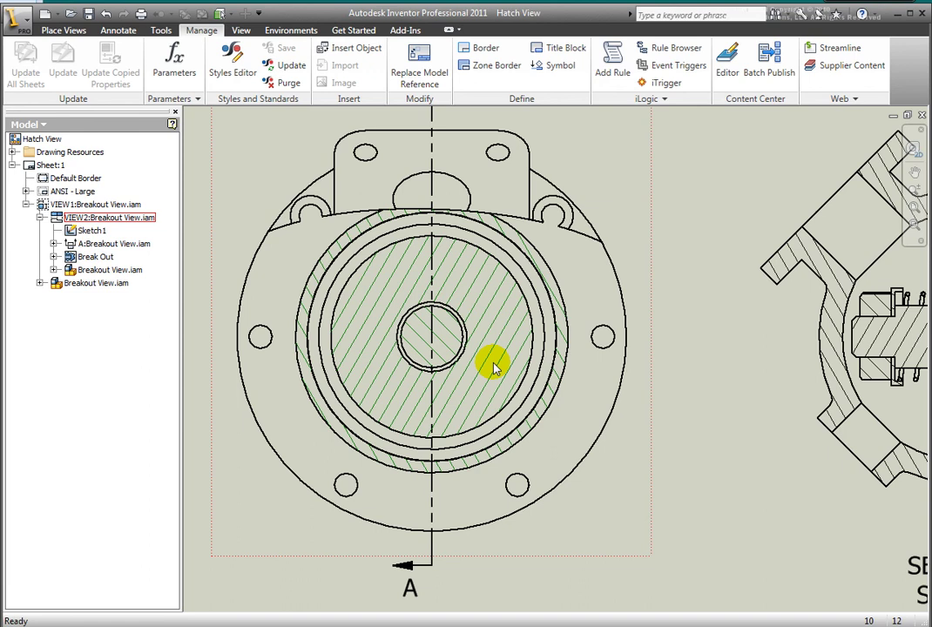
{"action": "right_click", "coordinate": [665, 383]}
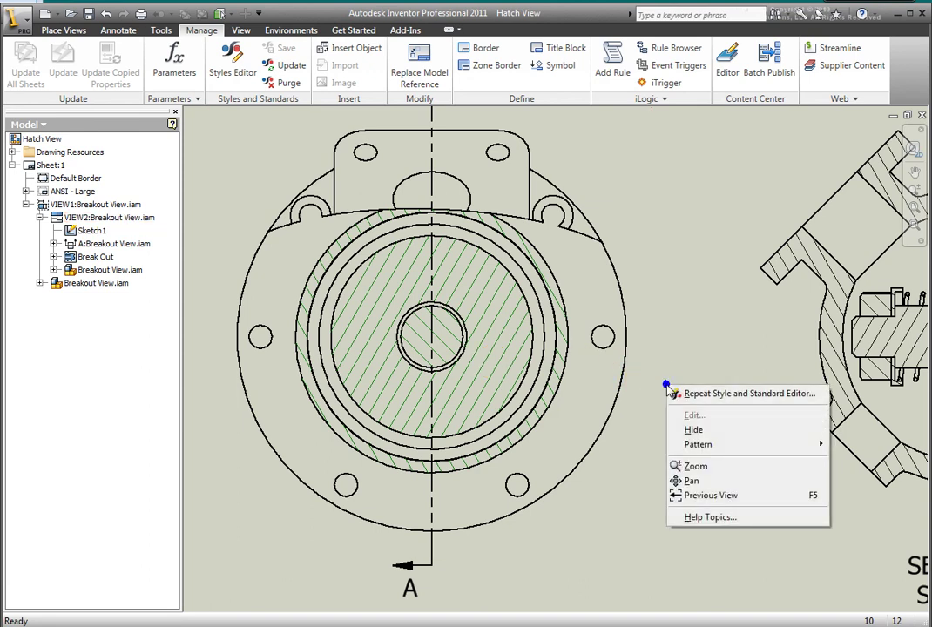
{"action": "mouse_move", "coordinate": [693, 444]}
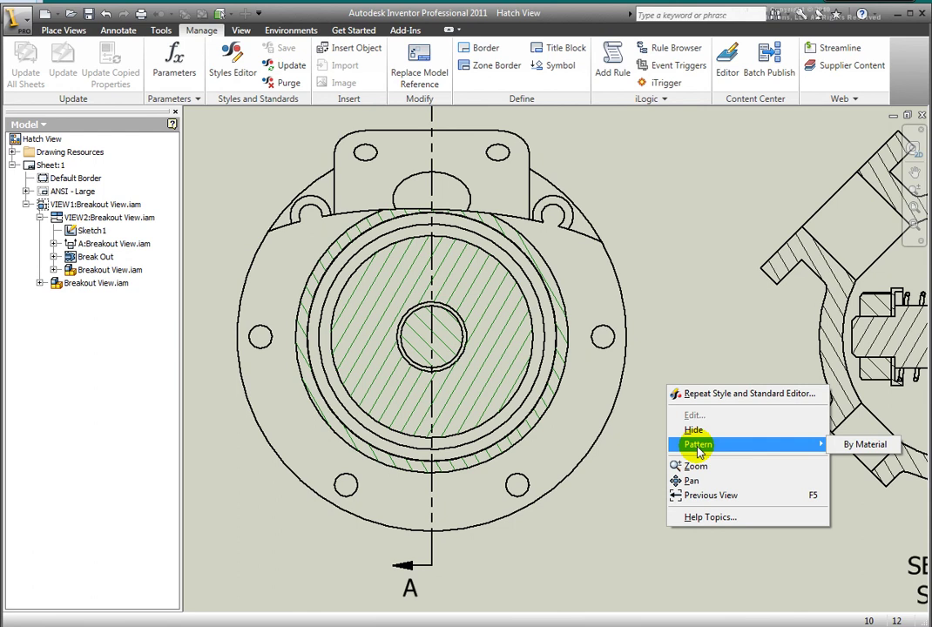
{"action": "left_click", "coordinate": [846, 446]}
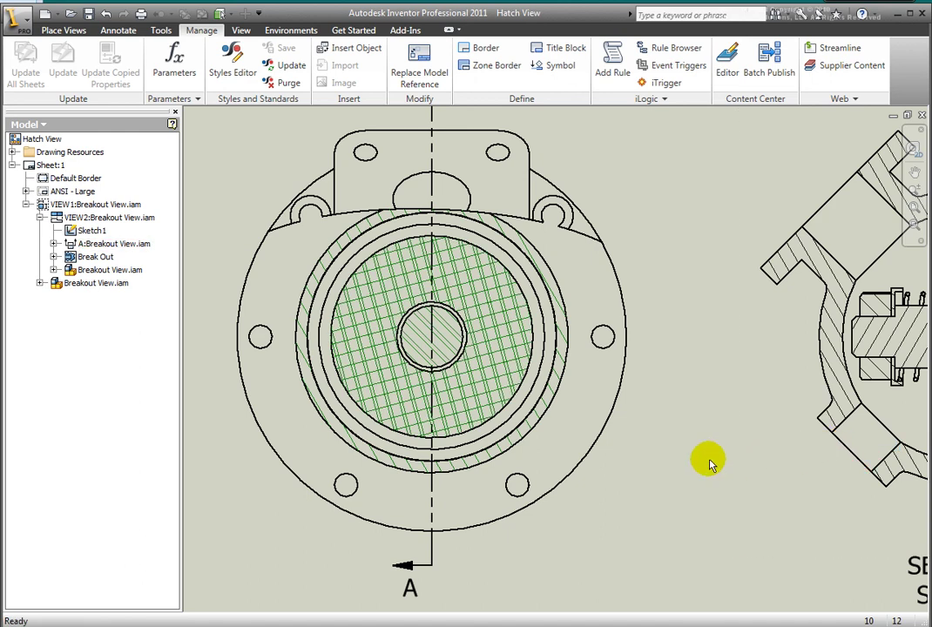
{"action": "left_click", "coordinate": [678, 469]}
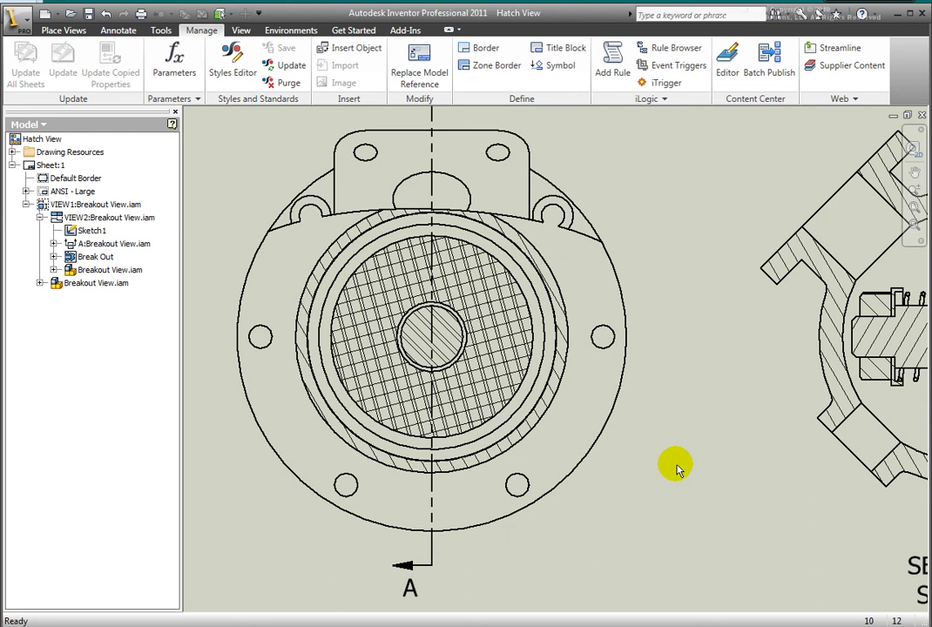
{"action": "left_click", "coordinate": [916, 208]}
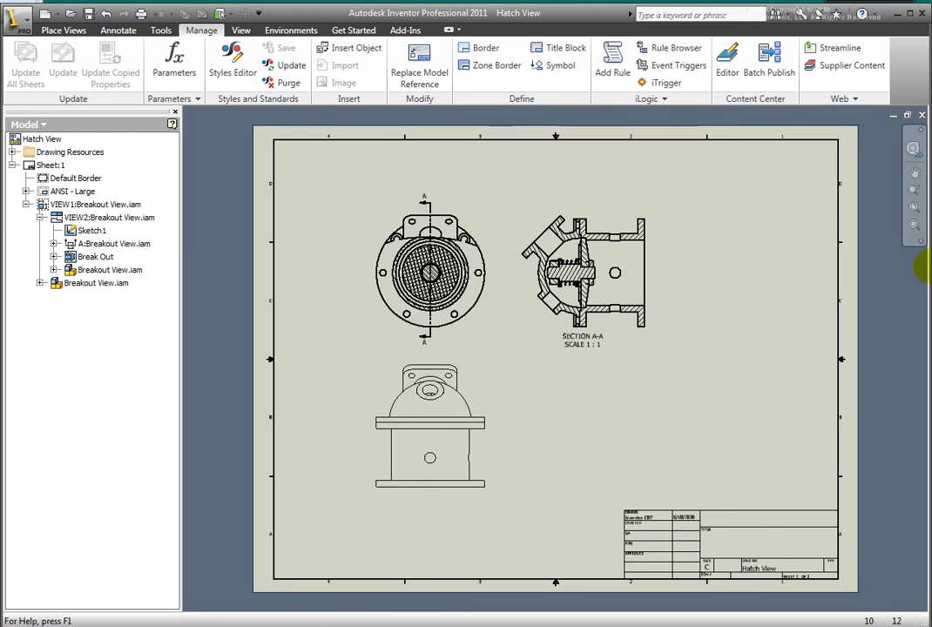